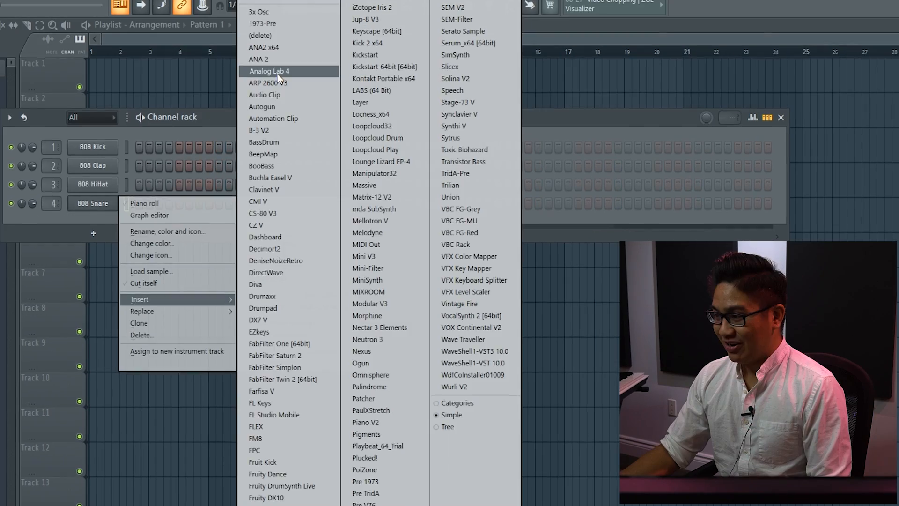
Insert an Analog Lab 4 instrument channel into the channel rack
{"action": "left_click", "coordinate": [299, 86]}
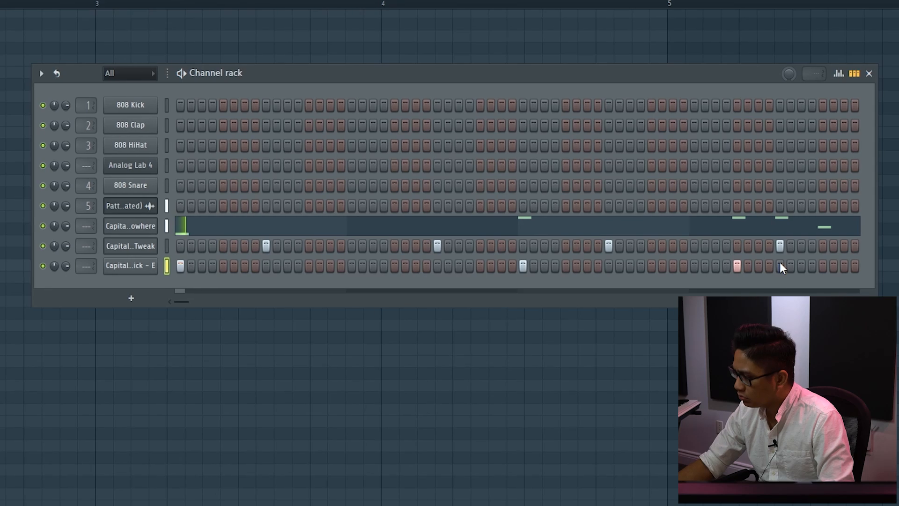
Add another hit near the end of the Kick channel's step pattern and select the Nowhere 808 channel
{"action": "left_click", "coordinate": [795, 266]}
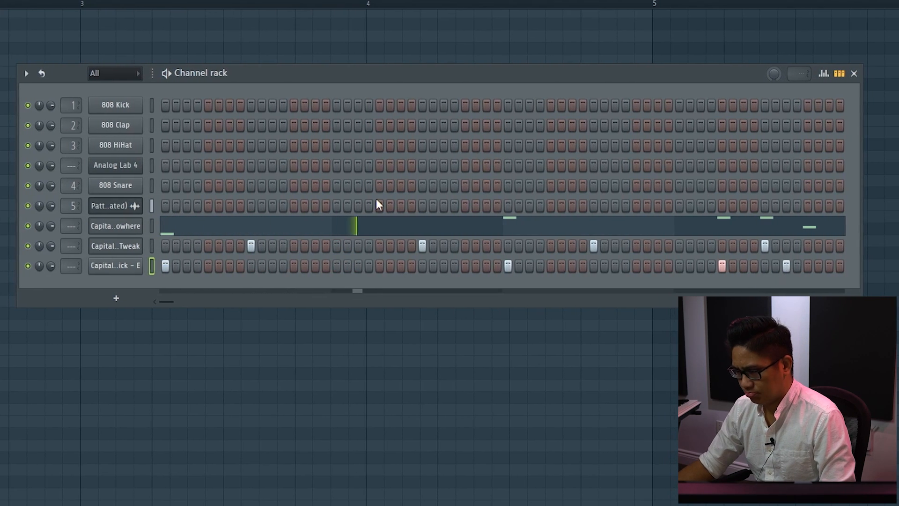
{"action": "left_click", "coordinate": [105, 228]}
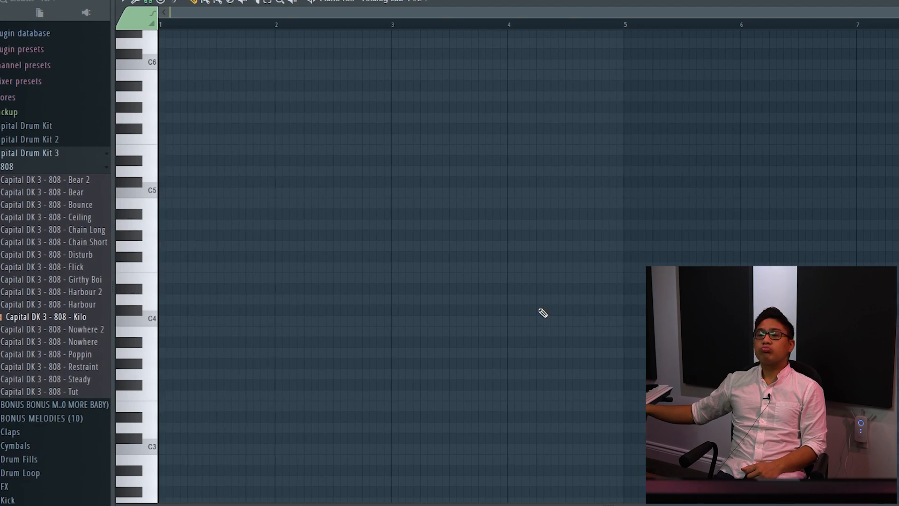
Play back the project and stop the playback
{"action": "key", "text": "space"}
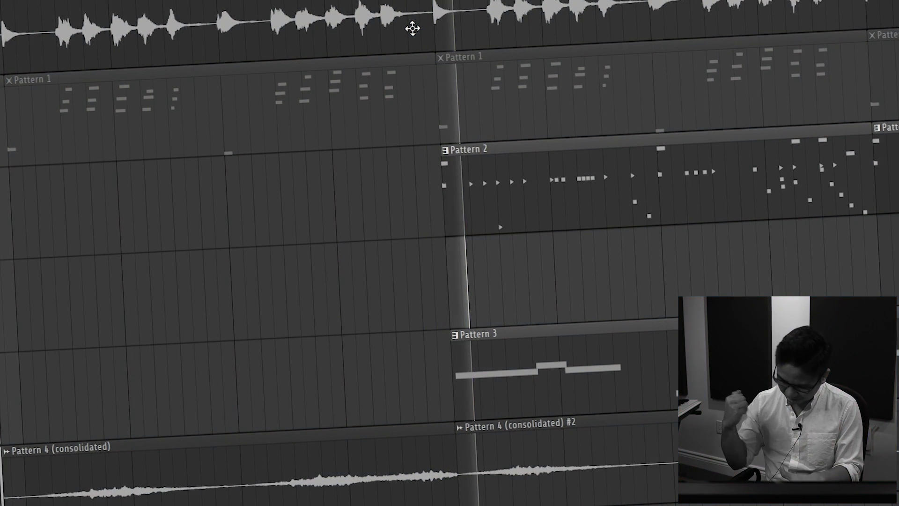
{"action": "key", "text": "space"}
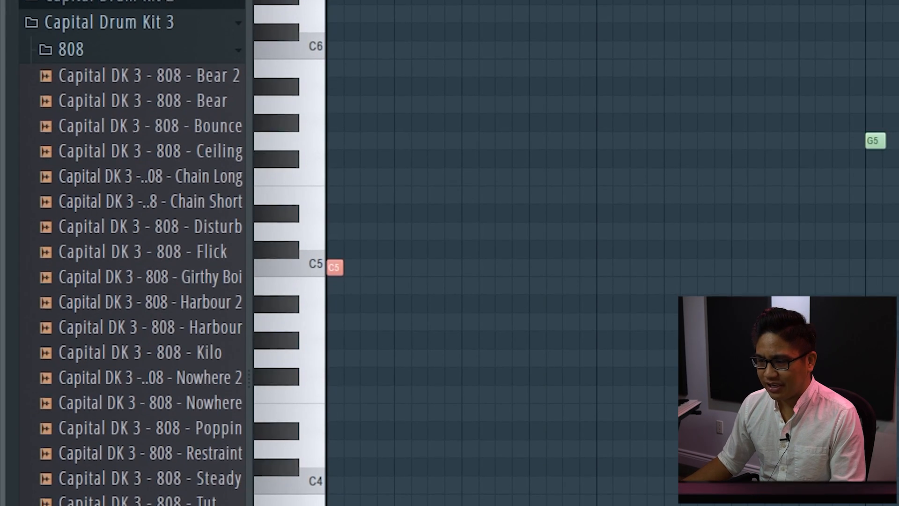
Delete the Cymatics 808 sample channels from the channel rack's unsorted group
{"action": "left_click", "coordinate": [117, 52]}
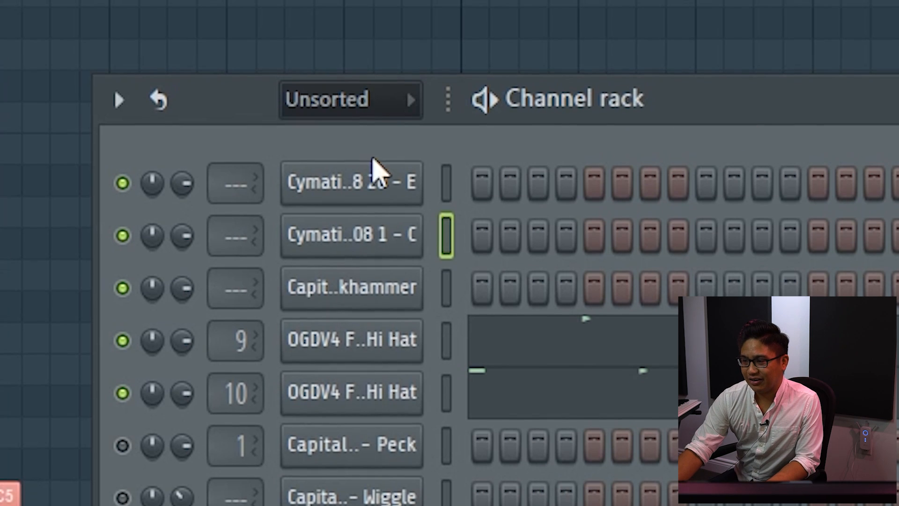
{"action": "left_click", "coordinate": [446, 180]}
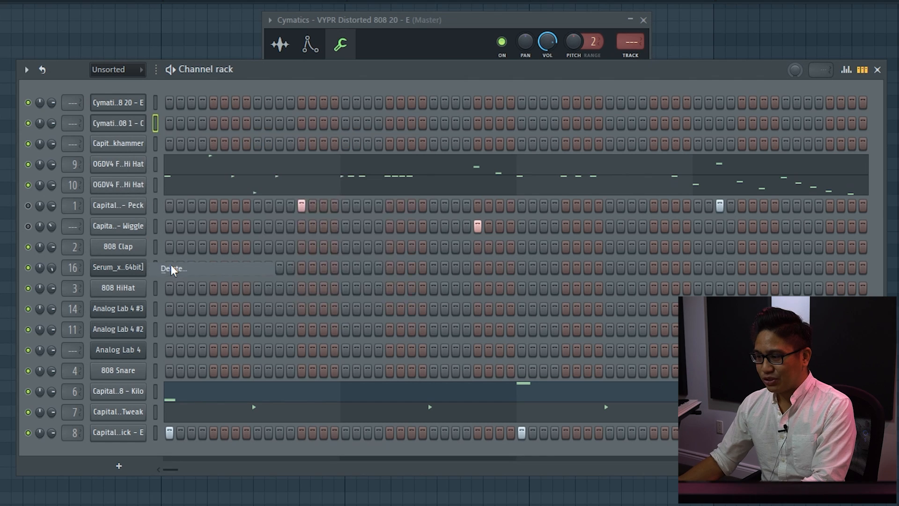
{"action": "left_click", "coordinate": [170, 268]}
{"action": "right_click", "coordinate": [119, 108]}
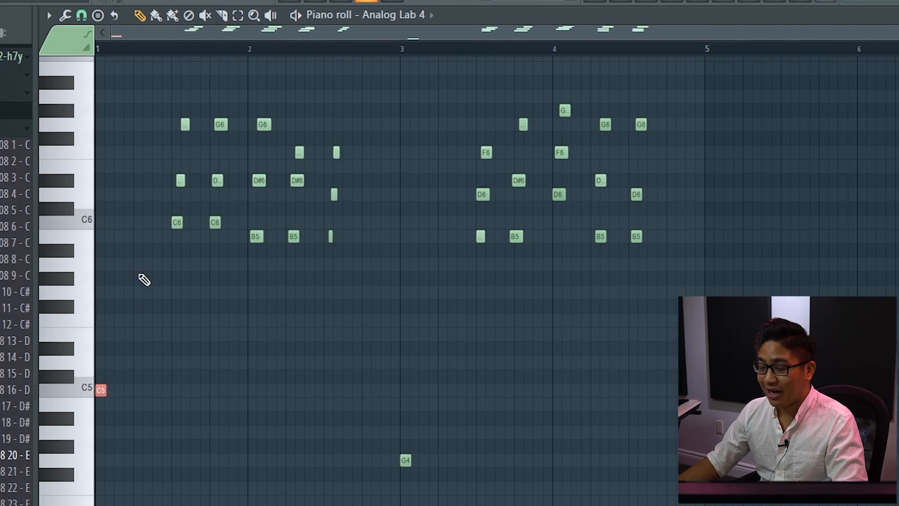
Examine the Analog Lab 4 melody in the piano roll, and open and play the 808 Kilo notes
{"action": "left_click_drag", "start_coordinate": [141, 277], "coordinate": [183, 96]}
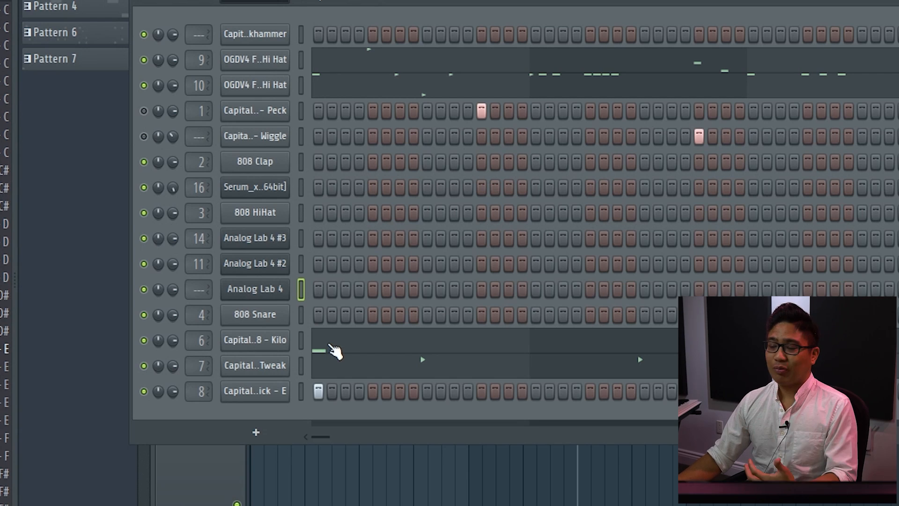
{"action": "left_click", "coordinate": [346, 352]}
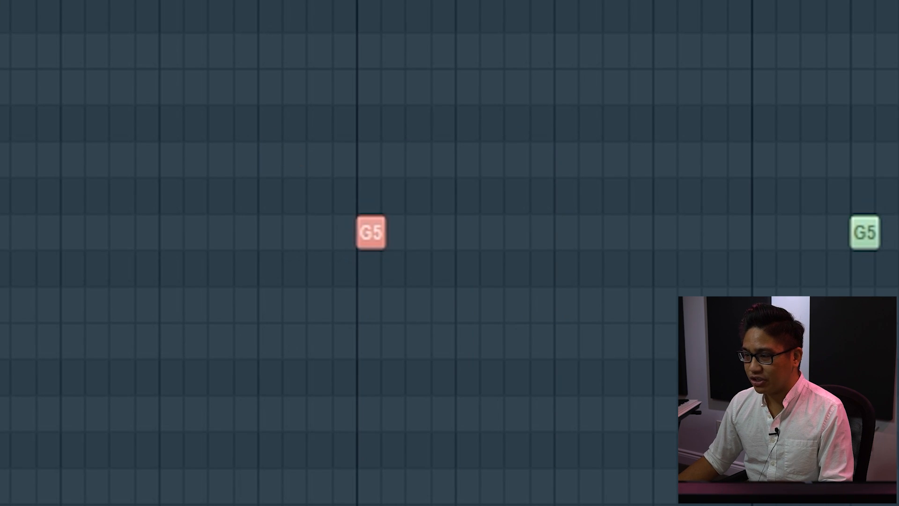
{"action": "key", "text": "space"}
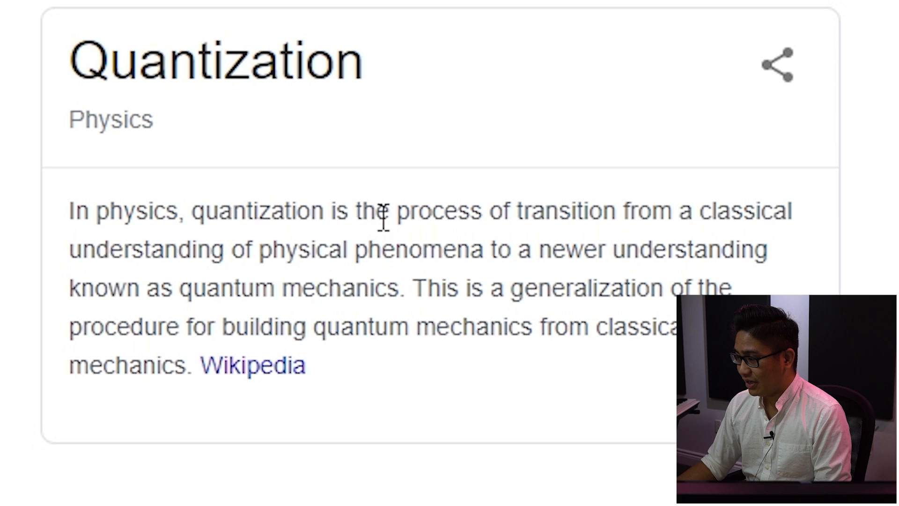
Switch to the browser and read the definition of quantization
{"action": "left_click_drag", "start_coordinate": [384, 215], "coordinate": [528, 261]}
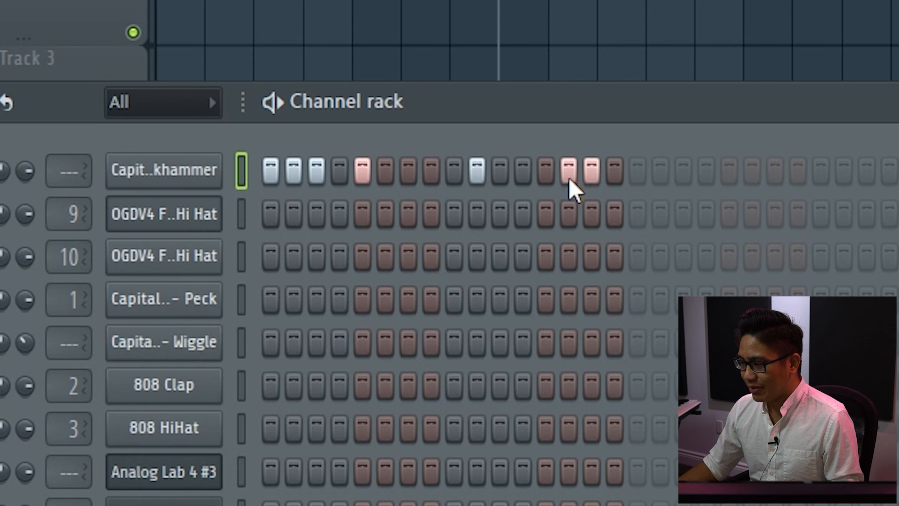
Open the Jackhammer hat's step pattern in the piano roll and select its C5 notes to examine their grid alignment
{"action": "right_click", "coordinate": [176, 172]}
{"action": "left_click", "coordinate": [295, 171]}
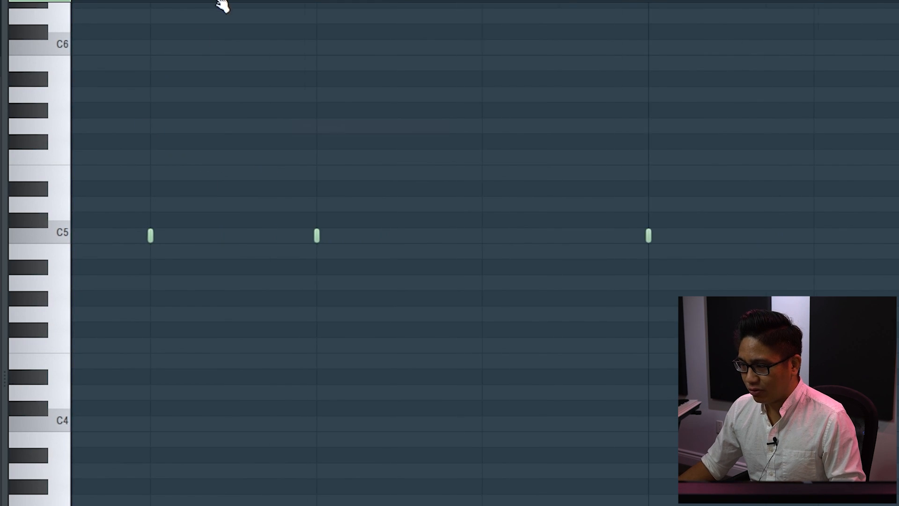
{"action": "left_click_drag", "start_coordinate": [95, 1], "coordinate": [75, 1]}
{"action": "left_click_drag", "start_coordinate": [74, 189], "coordinate": [789, 313]}
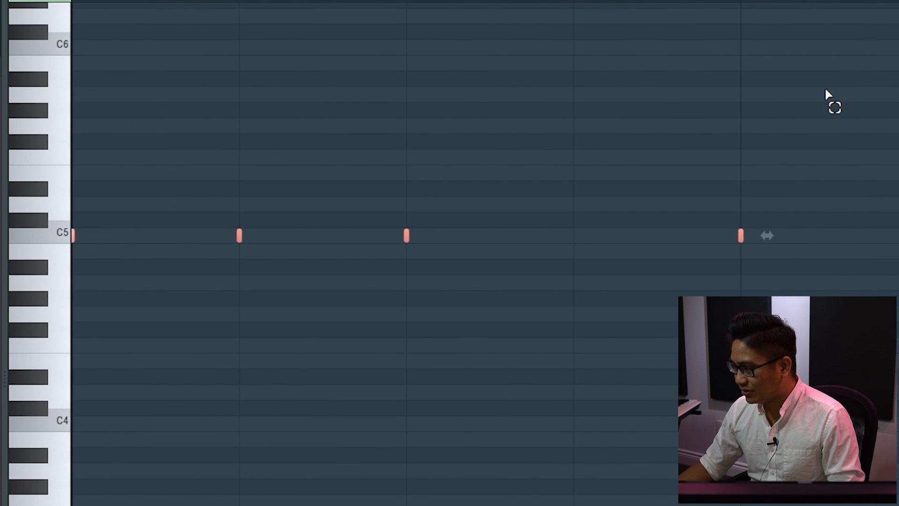
{"action": "left_click_drag", "start_coordinate": [825, 93], "coordinate": [608, 174]}
{"action": "left_click_drag", "start_coordinate": [878, 366], "coordinate": [74, 135]}
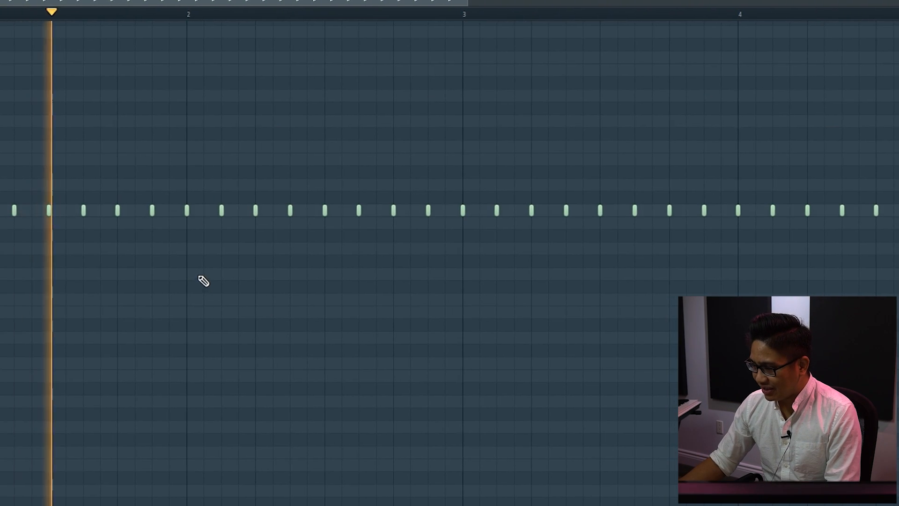
Select the evenly spaced C5 hat notes across the bars to examine their timing
{"action": "left_click_drag", "start_coordinate": [198, 226], "coordinate": [3, 141]}
{"action": "scroll", "coordinate": [31, 210], "scroll_direction": "down", "scroll_amount": 3}
{"action": "left_click_drag", "start_coordinate": [556, 299], "coordinate": [48, 165]}
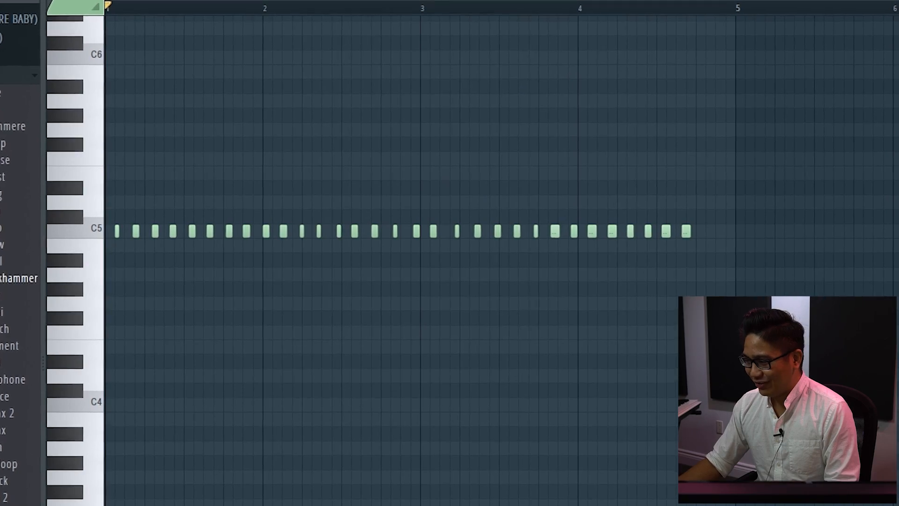
Delete all the off-grid C5 notes from the Jackhammer hat's piano roll
{"action": "key", "text": "F6"}
{"action": "key", "text": "F6"}
{"action": "key", "text": "ctrl+a"}
{"action": "key", "text": "Delete"}
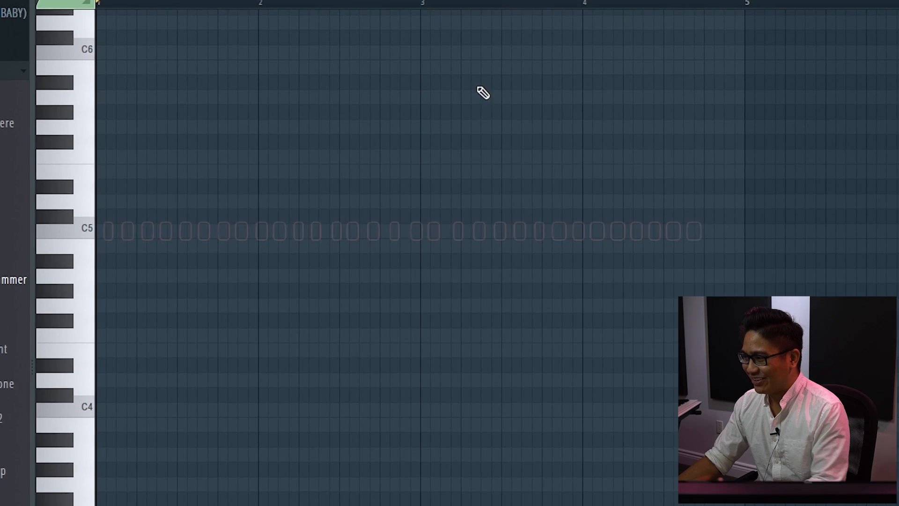
Open the Jackhammer hat's miscellaneous channel settings and adjust its Time Shift
{"action": "key", "text": "F6"}
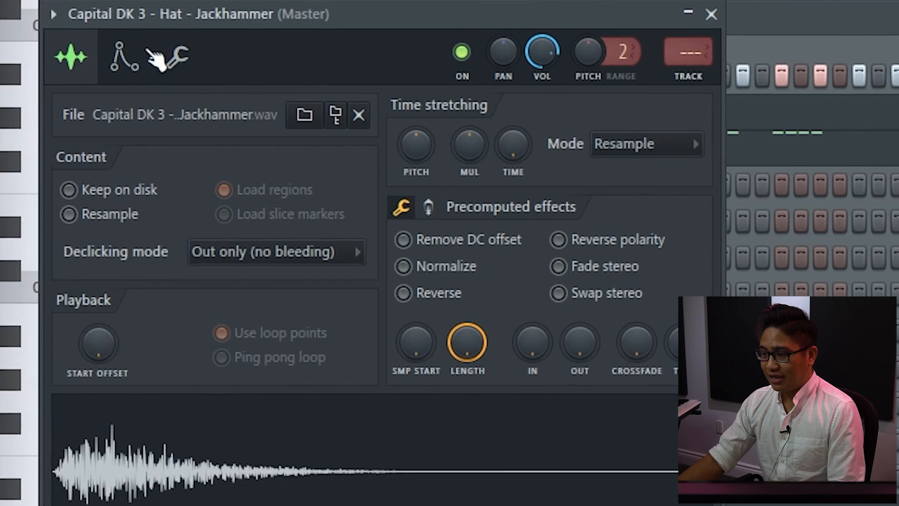
{"action": "left_click", "coordinate": [169, 61]}
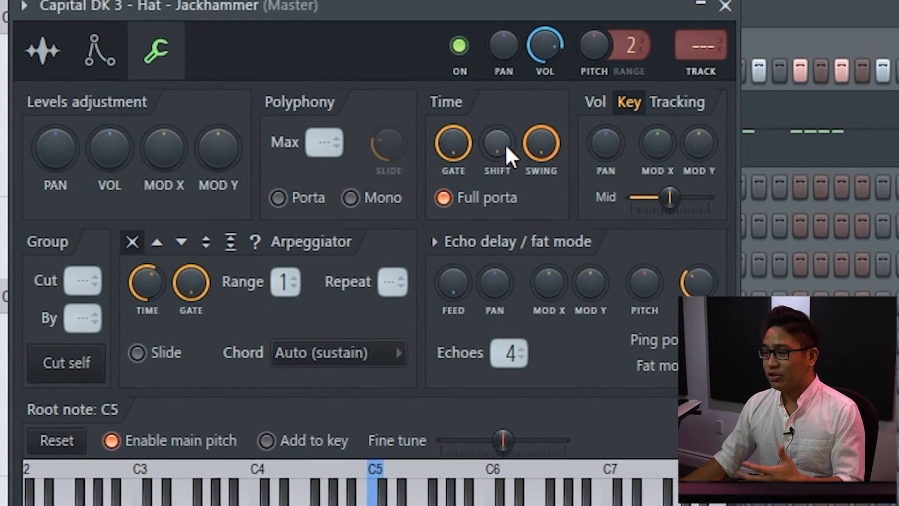
{"action": "left_click_drag", "start_coordinate": [503, 149], "coordinate": [505, 146]}
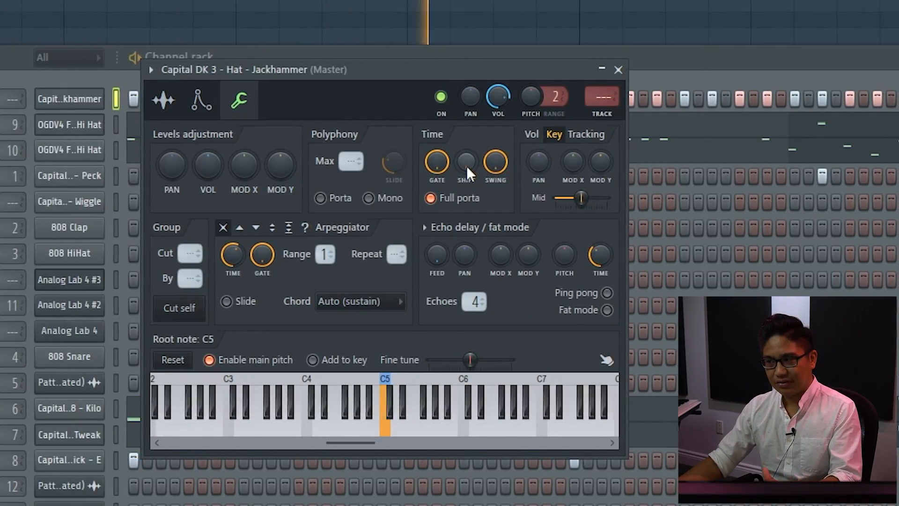
{"action": "left_click_drag", "start_coordinate": [466, 166], "coordinate": [466, 174]}
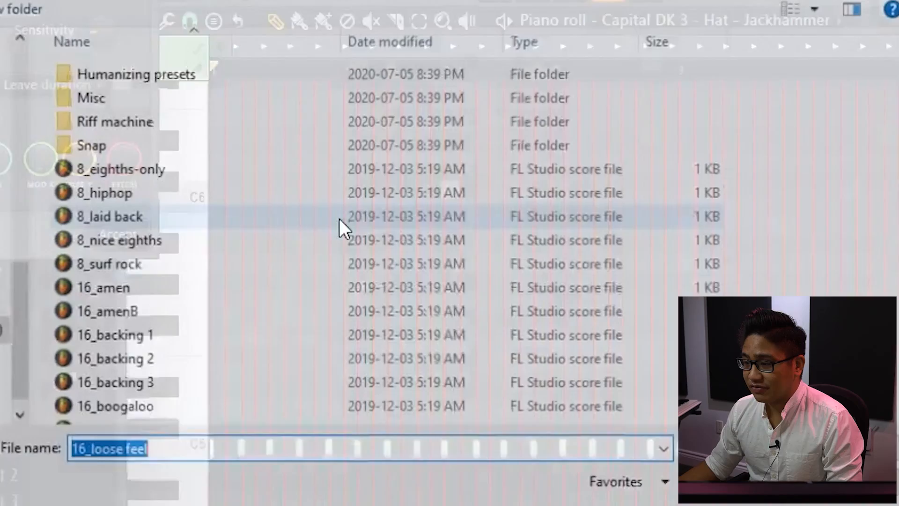
Browse the groove template presets available for quantizing the Jackhammer hat
{"action": "scroll", "coordinate": [423, 211], "scroll_direction": "down", "scroll_amount": 7}
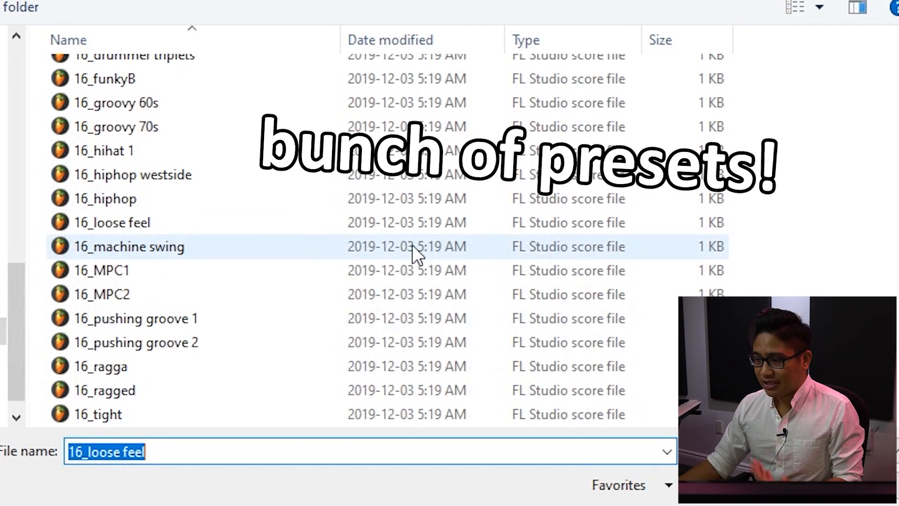
{"action": "scroll", "coordinate": [414, 247], "scroll_direction": "down", "scroll_amount": 2}
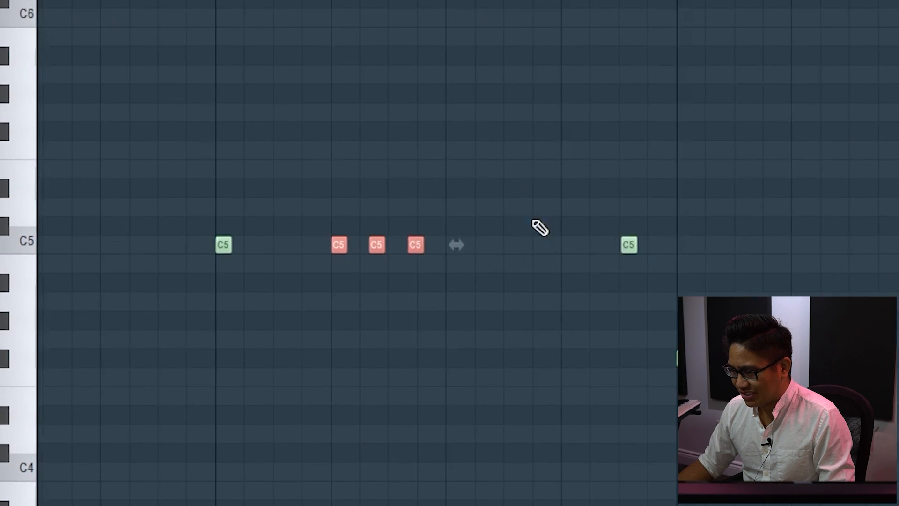
Select separate groups of hi-hat notes in the piano roll and bring up the Kick channel
{"action": "left_click_drag", "start_coordinate": [451, 196], "coordinate": [608, 386]}
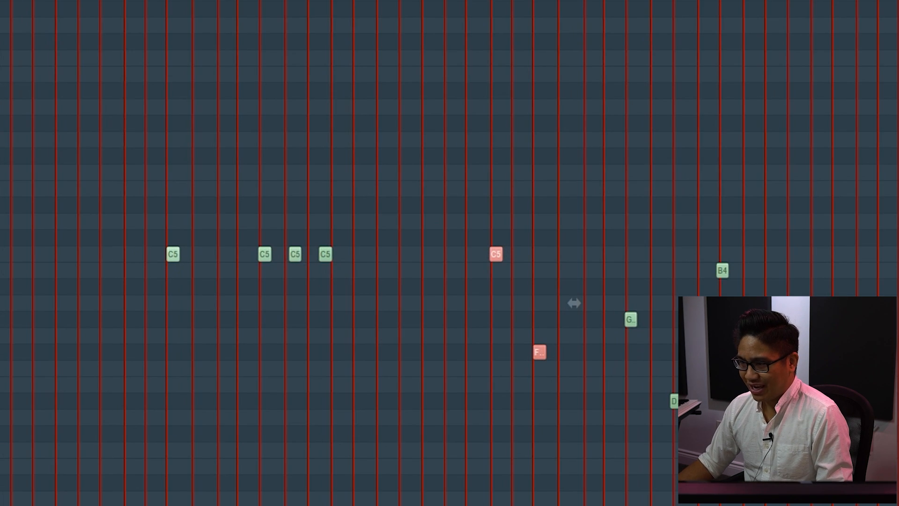
{"action": "left_click_drag", "start_coordinate": [216, 311], "coordinate": [83, 147]}
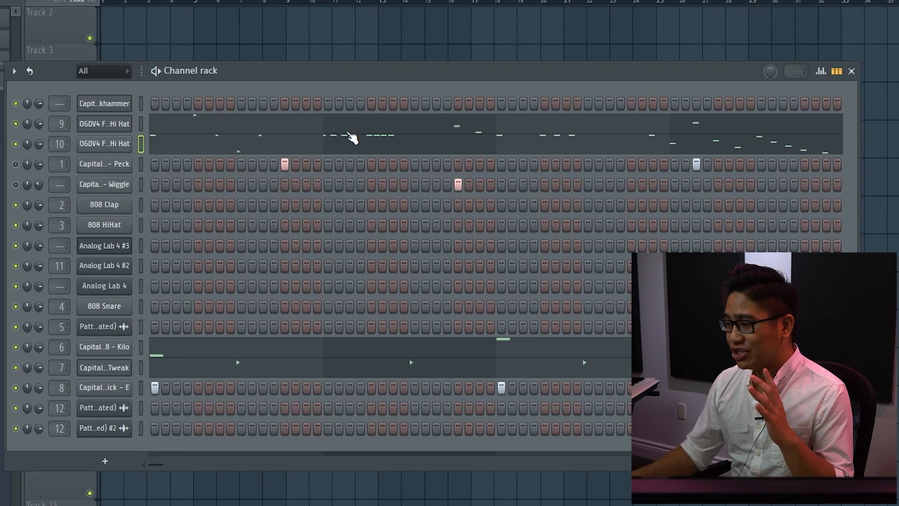
{"action": "left_click", "coordinate": [106, 392]}
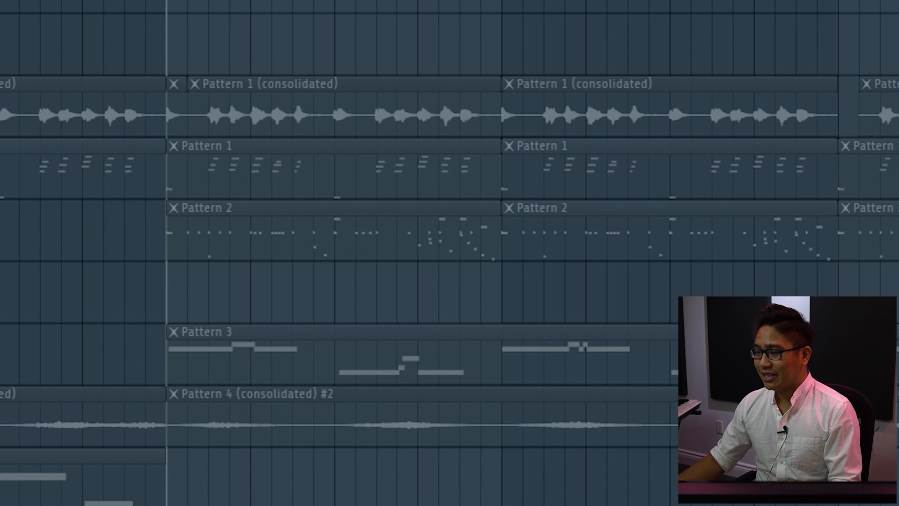
Play the consolidated tracks in the playlist with other tracks muted
{"action": "left_click", "coordinate": [1, 108]}
{"action": "key", "text": "space"}
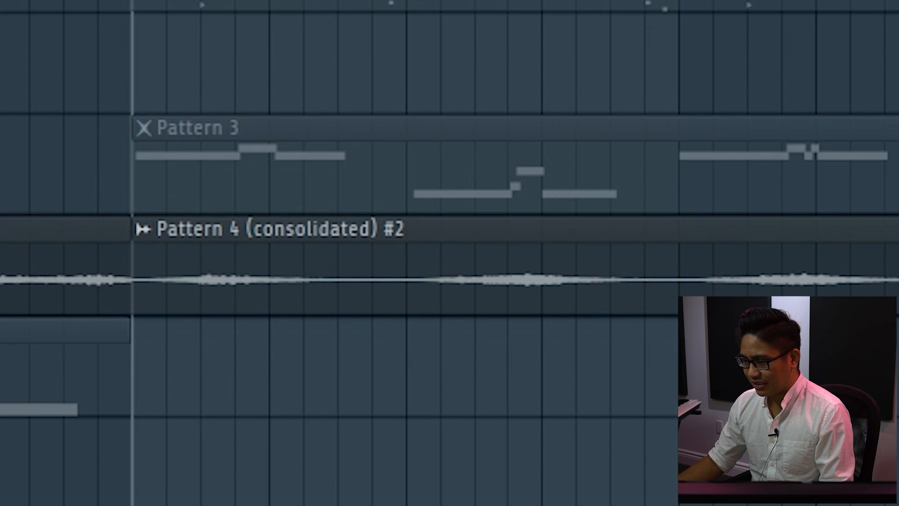
{"action": "key", "text": "space"}
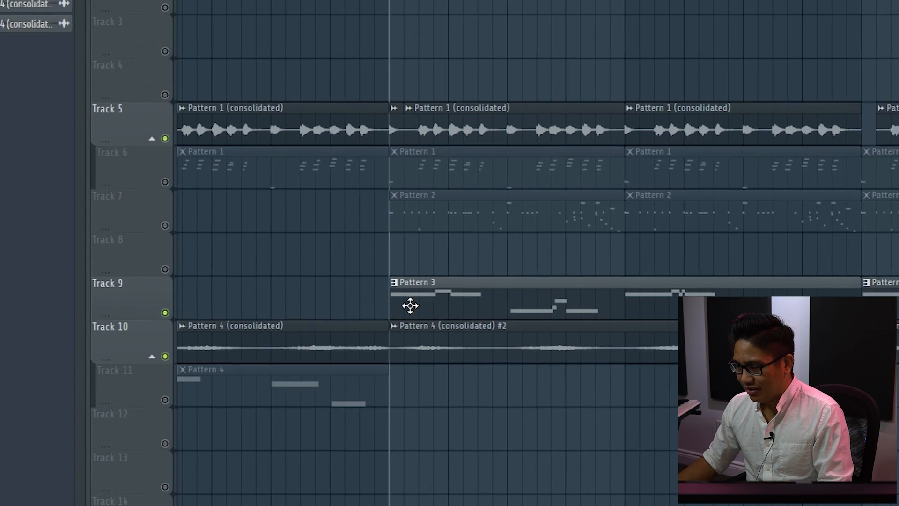
Open Pattern 3 in the piano roll and transpose all of its notes up two octaves
{"action": "double_click", "coordinate": [448, 242]}
{"action": "key", "text": "ctrl+a"}
{"action": "key", "text": "ctrl+Up"}
{"action": "key", "text": "ctrl+Up"}
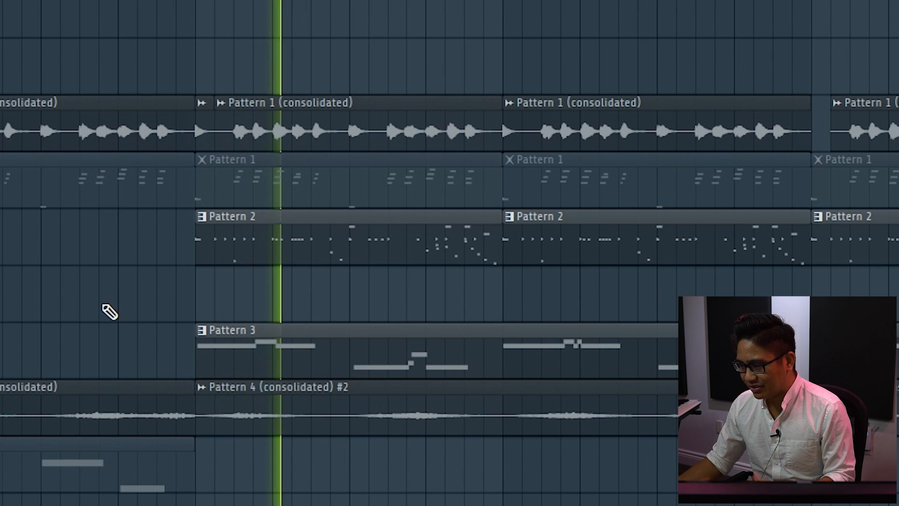
Play the Pattern 1 (consolidated) melody on Track 5 with the other tracks muted
{"action": "left_click", "coordinate": [389, 135]}
{"action": "left_click", "coordinate": [272, 348]}
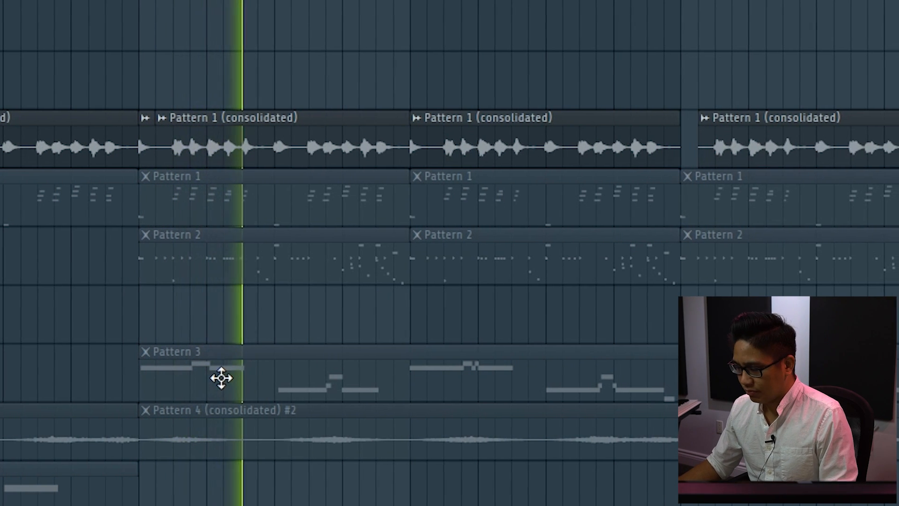
{"action": "key", "text": "space"}
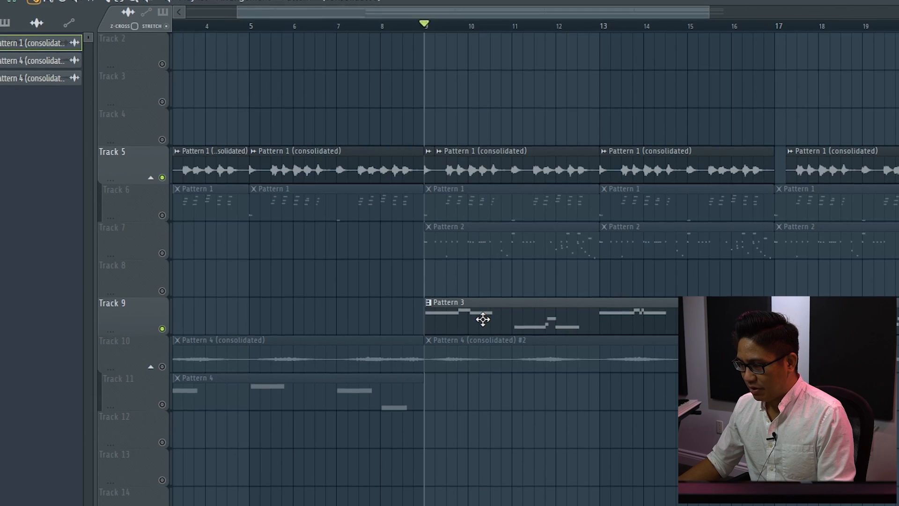
Check Pattern 3's notes in the channel rack during playback and unmute Track 10
{"action": "double_click", "coordinate": [483, 318]}
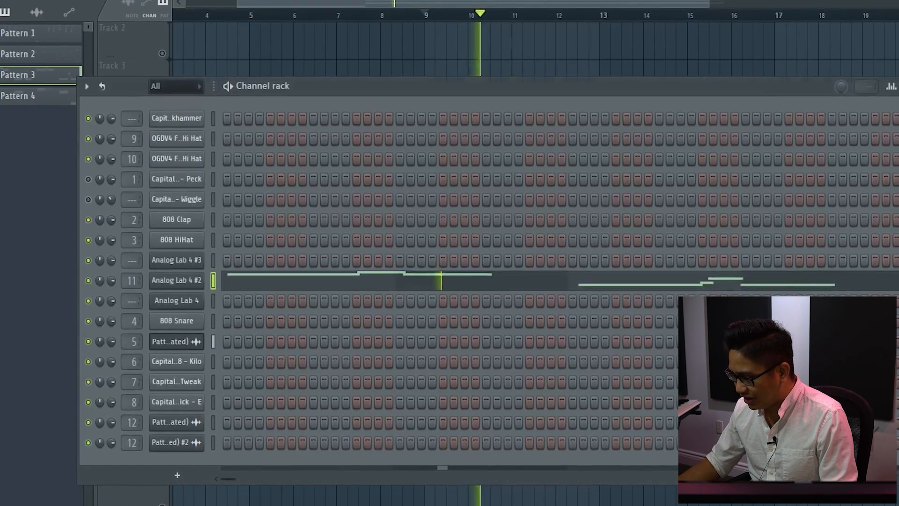
{"action": "key", "text": "F6"}
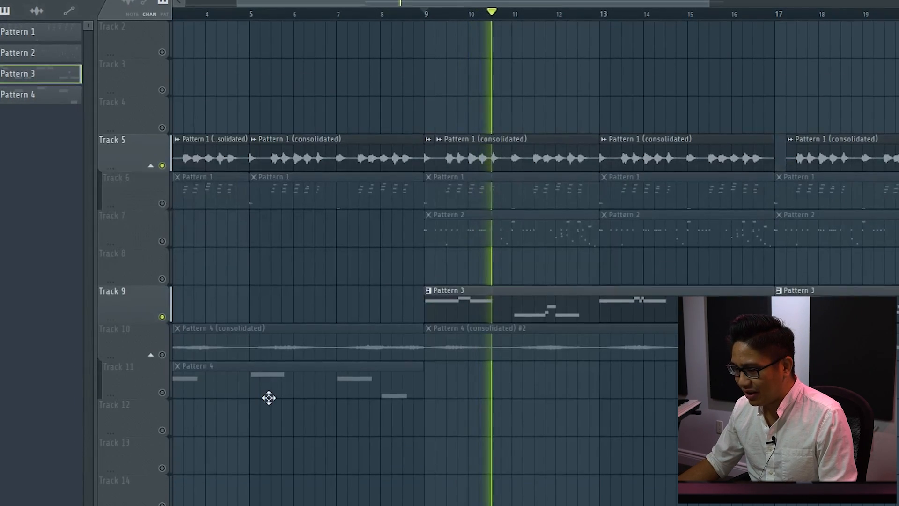
{"action": "left_click", "coordinate": [162, 354]}
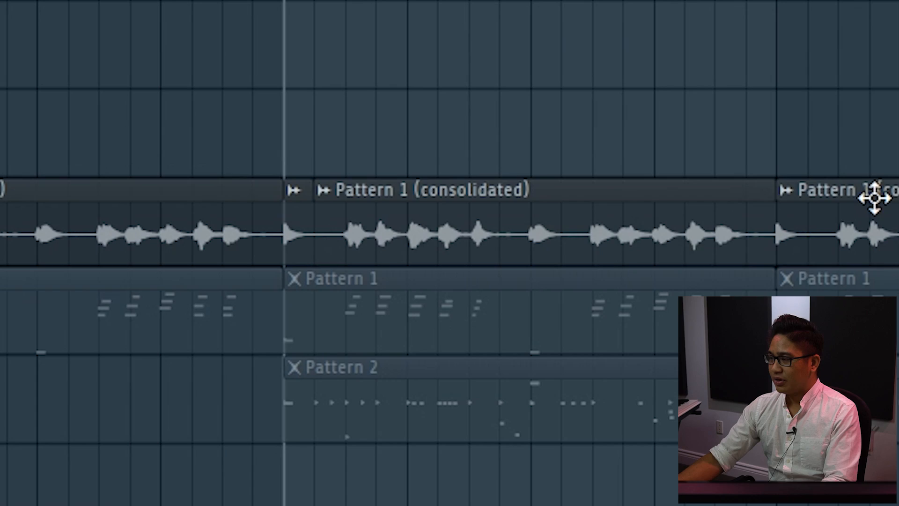
Select the short opening slice and the rest of the Pattern 1 (consolidated) clip on its playlist track
{"action": "left_click_drag", "start_coordinate": [528, 149], "coordinate": [326, 149]}
{"action": "scroll", "coordinate": [320, 102], "scroll_direction": "up", "scroll_amount": 5}
{"action": "scroll", "coordinate": [594, 68], "scroll_direction": "up", "scroll_amount": 2}
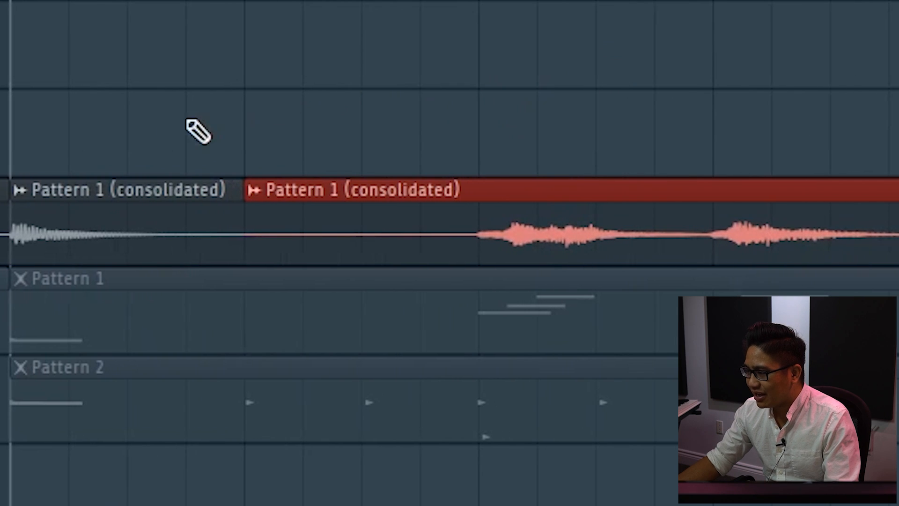
{"action": "left_click_drag", "start_coordinate": [43, 132], "coordinate": [329, 282]}
{"action": "left_click_drag", "start_coordinate": [385, 209], "coordinate": [394, 204]}
{"action": "scroll", "coordinate": [463, 154], "scroll_direction": "down", "scroll_amount": 3}
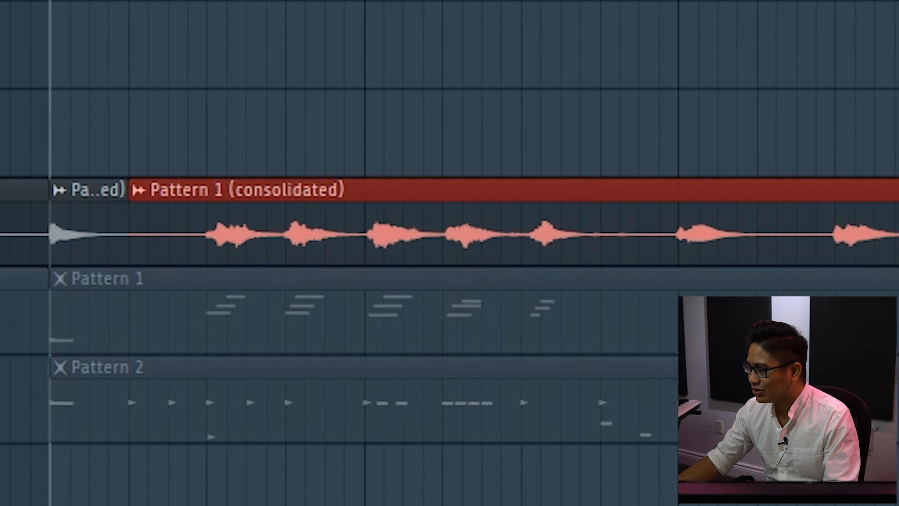
{"action": "left_click_drag", "start_coordinate": [73, 94], "coordinate": [194, 238]}
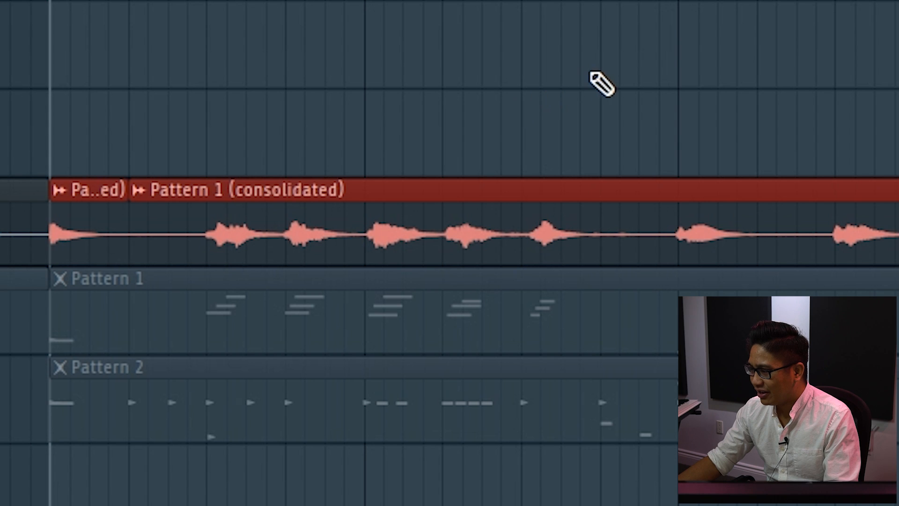
{"action": "left_click_drag", "start_coordinate": [602, 83], "coordinate": [797, 300]}
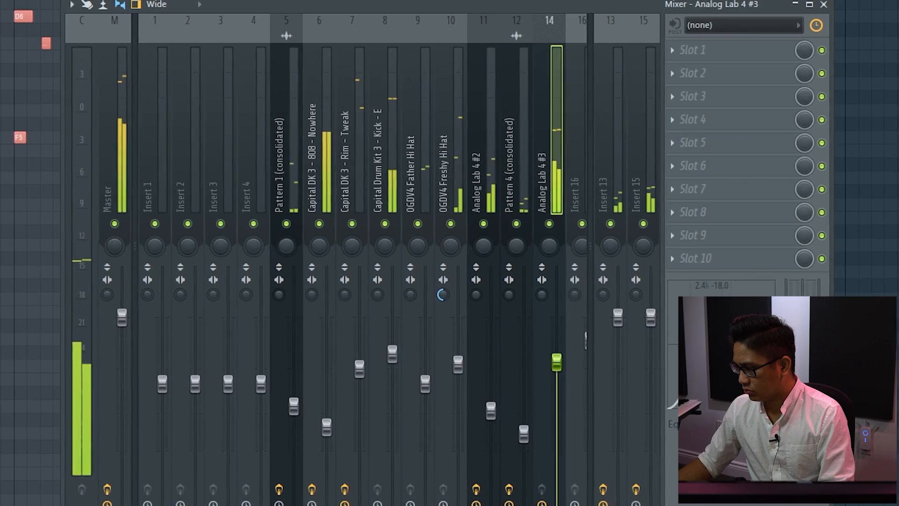
Raise the Analog Lab 4 #3 mixer level and shape it in FabFilter Pro-Q 3 with a low cut around 2 kHz and a high cut
{"action": "left_click_drag", "start_coordinate": [555, 363], "coordinate": [554, 348]}
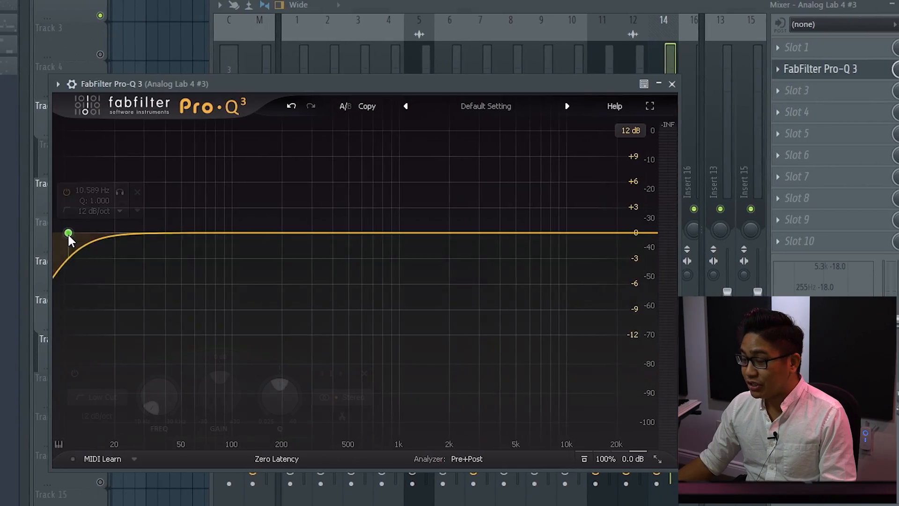
{"action": "left_click_drag", "start_coordinate": [70, 237], "coordinate": [451, 233]}
{"action": "left_click", "coordinate": [634, 231]}
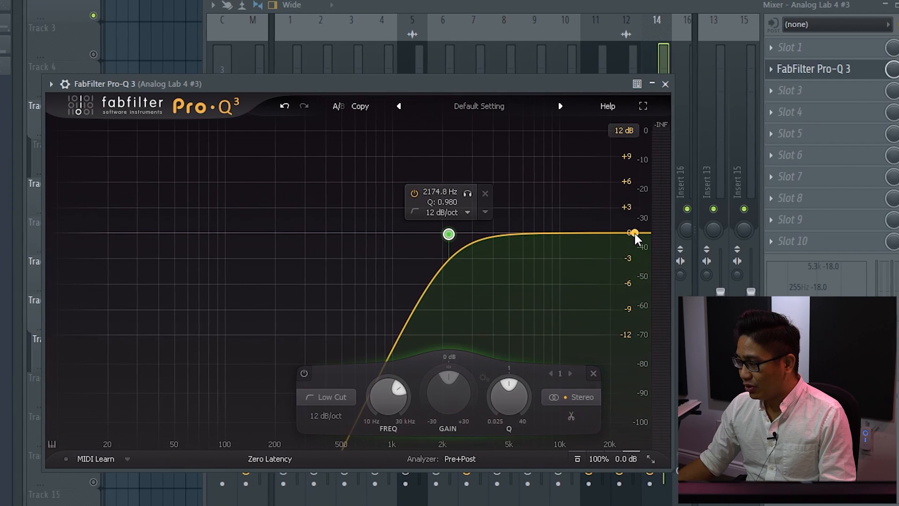
{"action": "left_click_drag", "start_coordinate": [634, 231], "coordinate": [518, 232]}
{"action": "left_click_drag", "start_coordinate": [445, 226], "coordinate": [437, 235]}
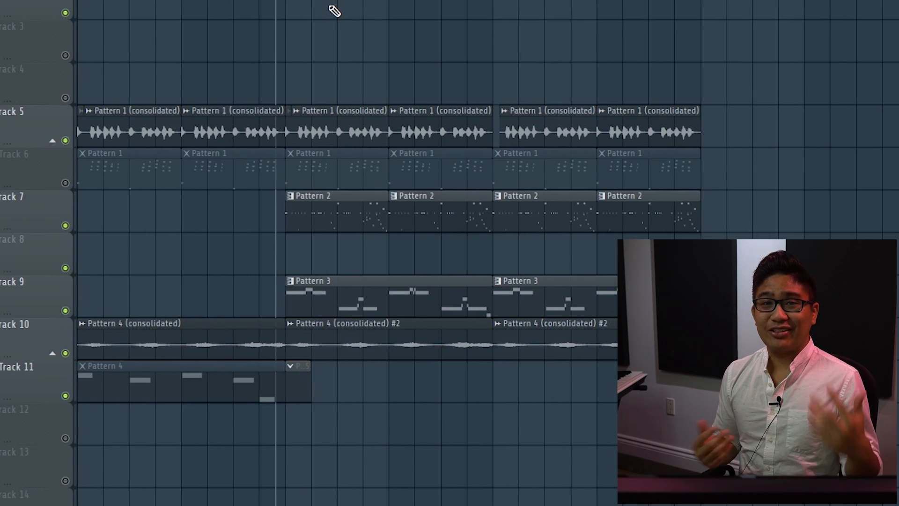
Compare the waveforms of the Capital Drum Kit 3 - Kick - E #2 and Untitled project - 2020-Sep-28_2 clips
{"action": "key", "text": "F9"}
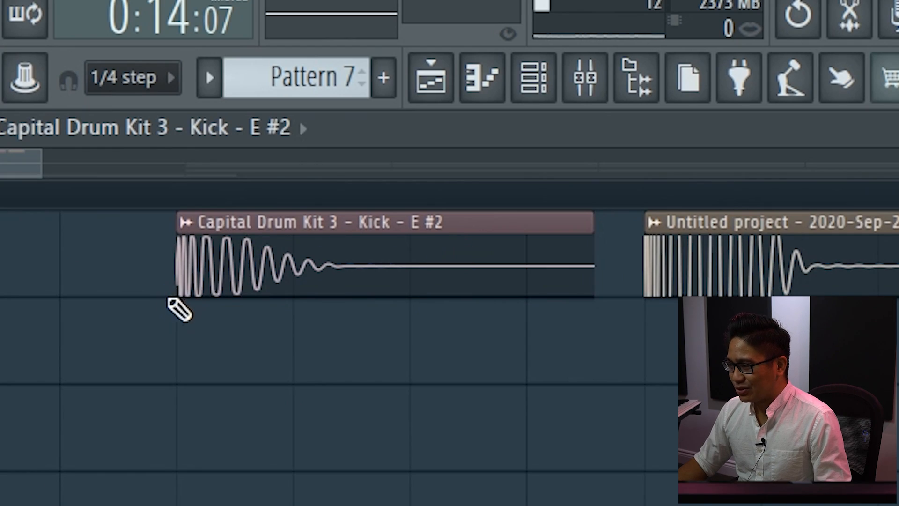
{"action": "scroll", "coordinate": [205, 259], "scroll_direction": "up", "scroll_amount": 3}
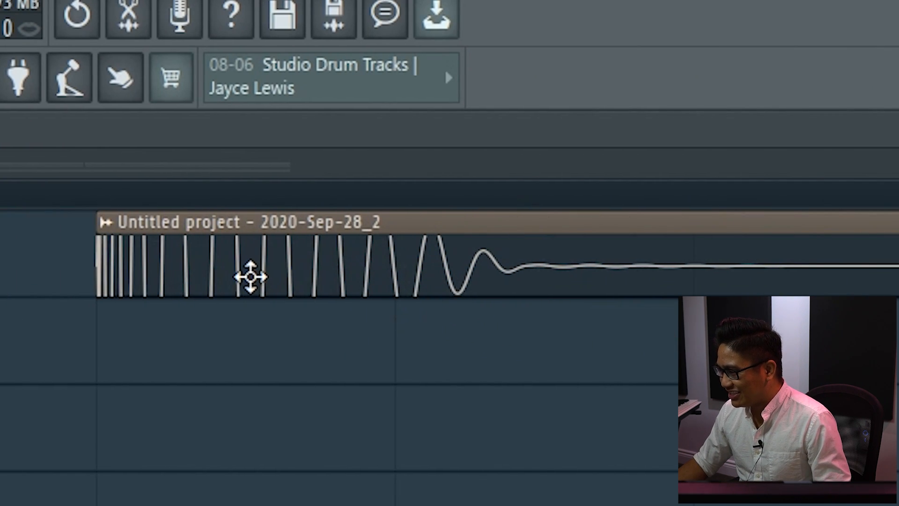
{"action": "double_click", "coordinate": [455, 281]}
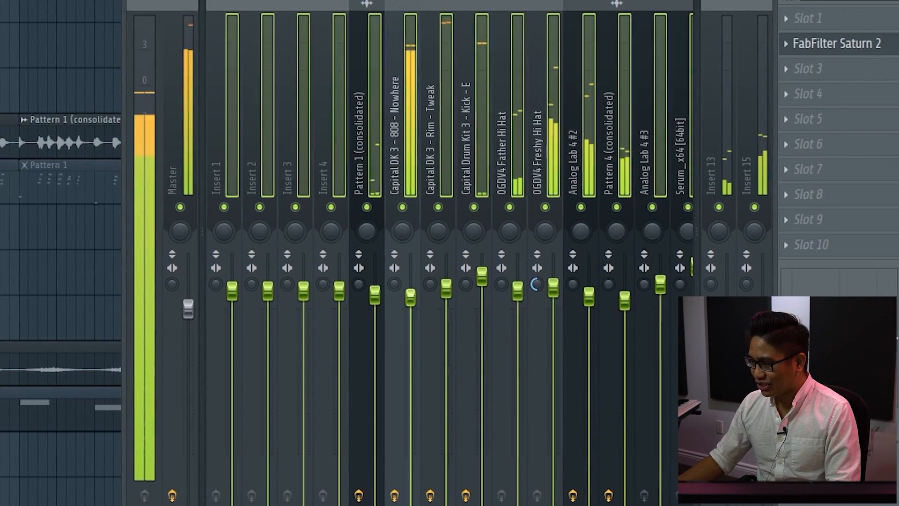
Check the Fruity Limiter on the Master track, start playback and lower all selected insert track levels together
{"action": "left_click", "coordinate": [186, 38]}
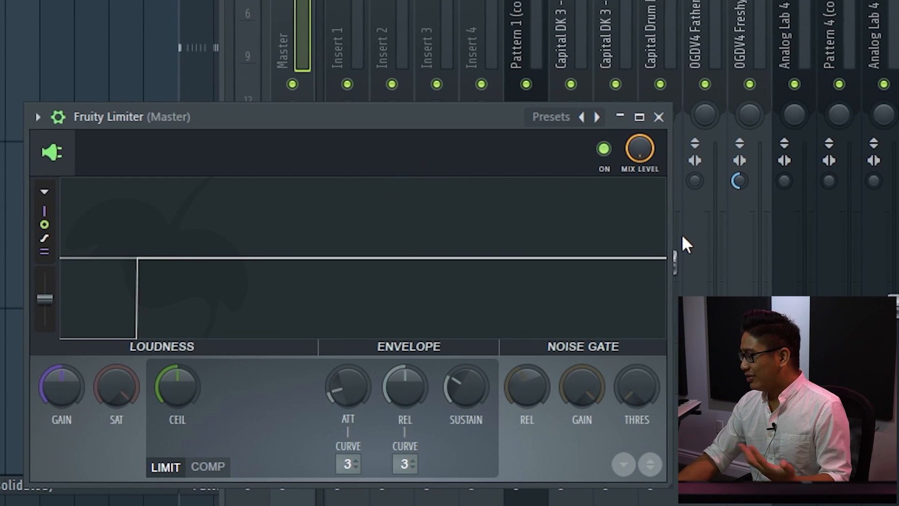
{"action": "key", "text": "space"}
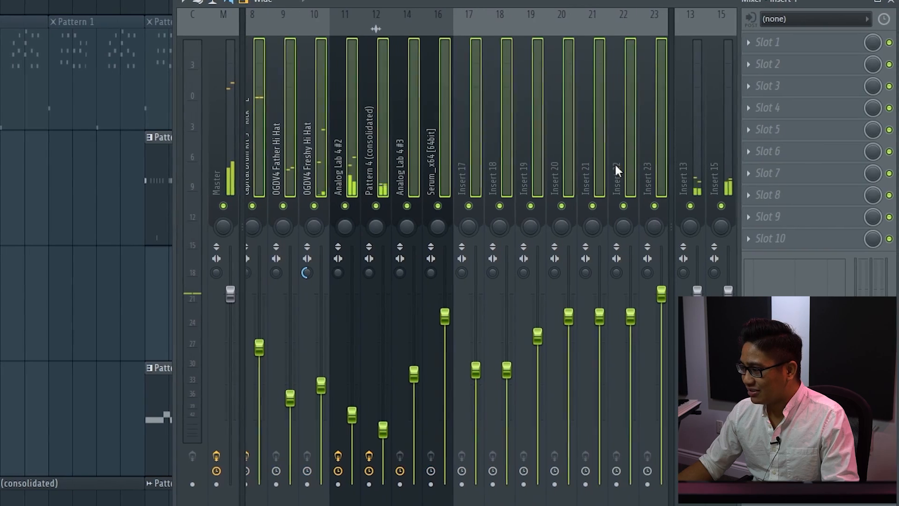
{"action": "left_click_drag", "start_coordinate": [445, 316], "coordinate": [445, 331]}
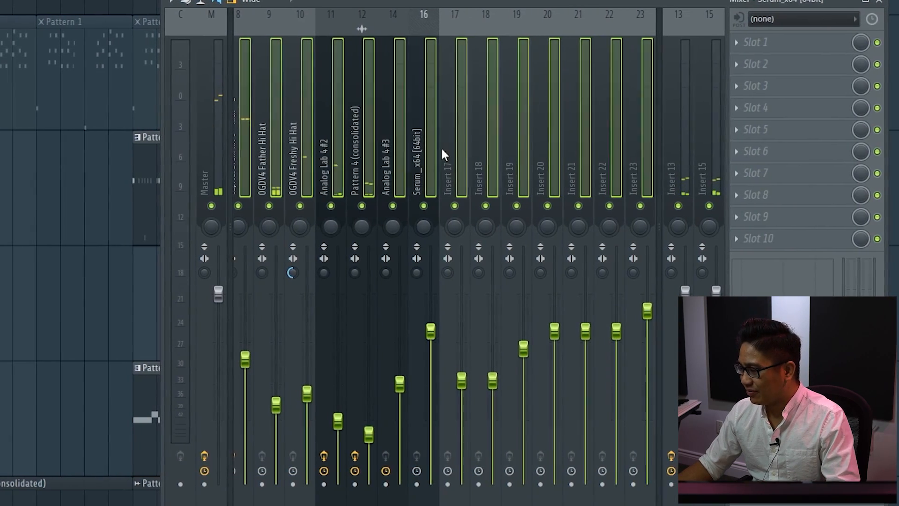
Split the drum pattern by channel so each drum sound has its own pattern
{"action": "right_click", "coordinate": [444, 153]}
{"action": "left_click", "coordinate": [402, 134]}
{"action": "left_click", "coordinate": [202, 136]}
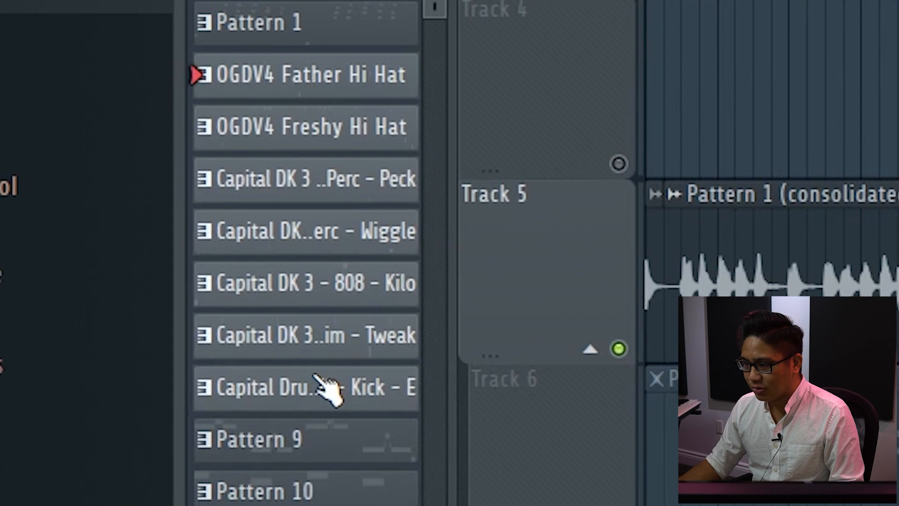
Lay the separate drum patterns out on Tracks 6 to 12 and duplicate their clips along the playlist
{"action": "left_click_drag", "start_coordinate": [403, 199], "coordinate": [415, 139]}
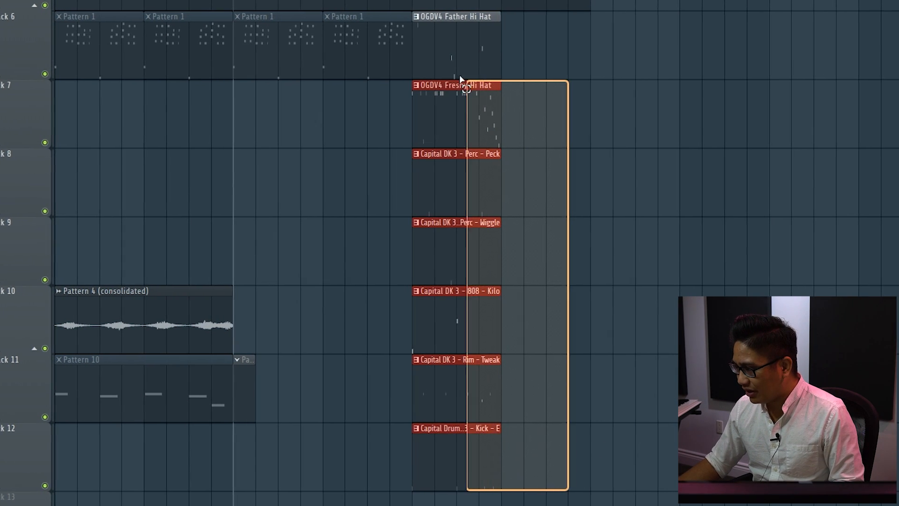
{"action": "key", "text": "ctrl+b"}
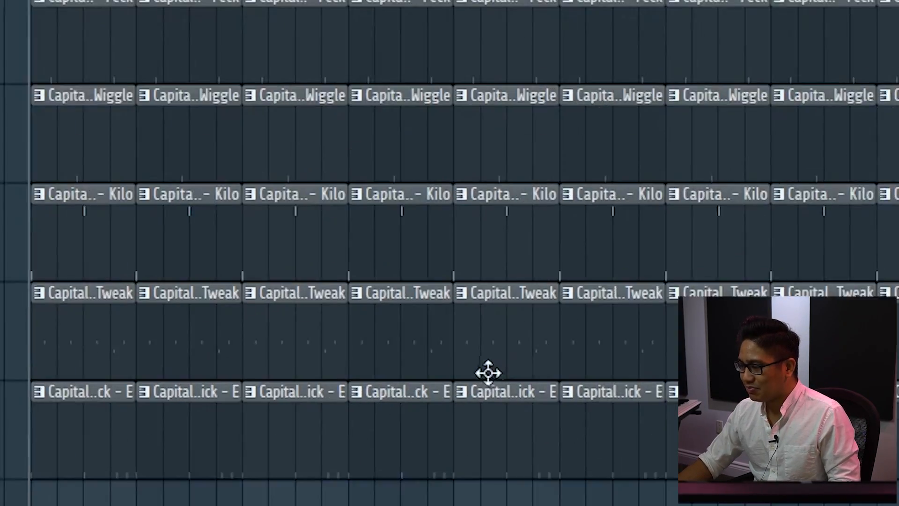
Delete two consecutive Capital DK 3 - 808 - Kilo clips right after the gap in the Rim - Tweak clips
{"action": "scroll", "coordinate": [249, 358], "scroll_direction": "up", "scroll_amount": 2}
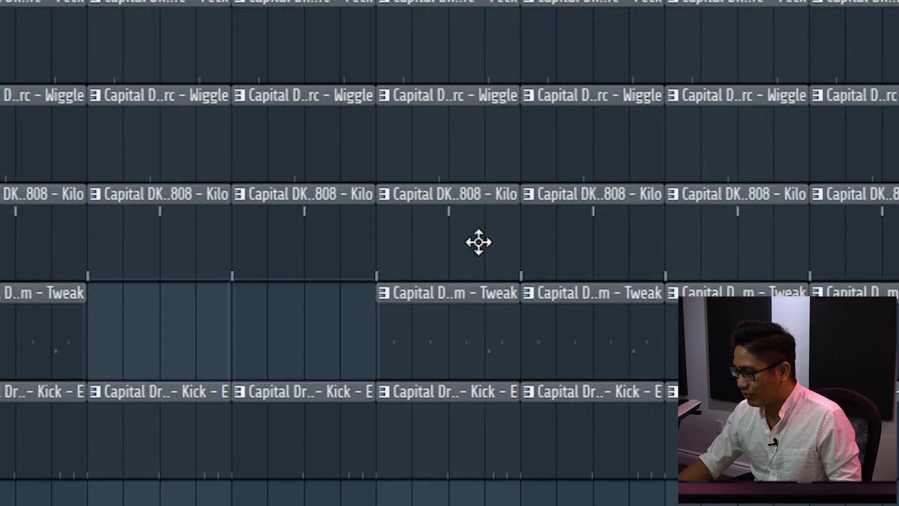
{"action": "right_click", "coordinate": [483, 241]}
{"action": "right_click", "coordinate": [543, 240]}
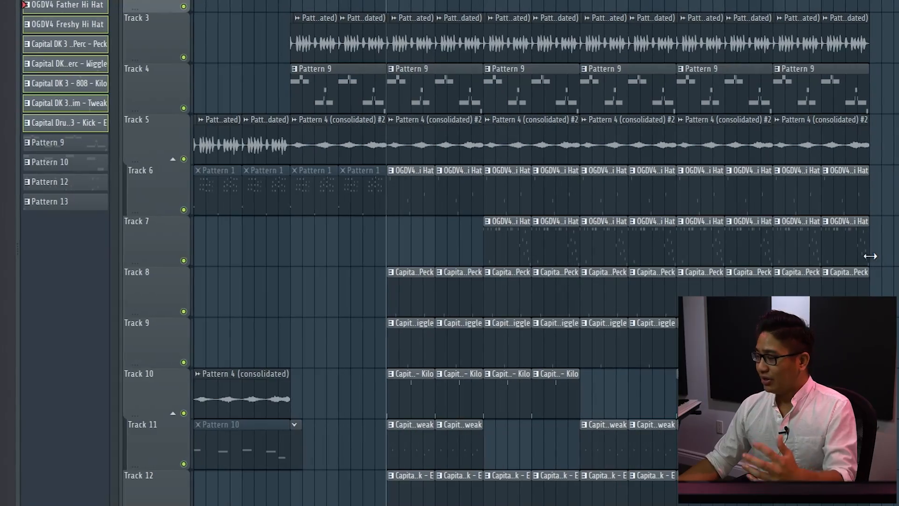
Clone the OGDV4 Freshy Hi Hat pattern as the basis for a variation
{"action": "scroll", "coordinate": [846, 234], "scroll_direction": "up", "scroll_amount": 4}
{"action": "left_click_drag", "start_coordinate": [684, 237], "coordinate": [639, 244]}
{"action": "key", "text": "ctrl+shift+c"}
{"action": "right_click", "coordinate": [694, 237]}
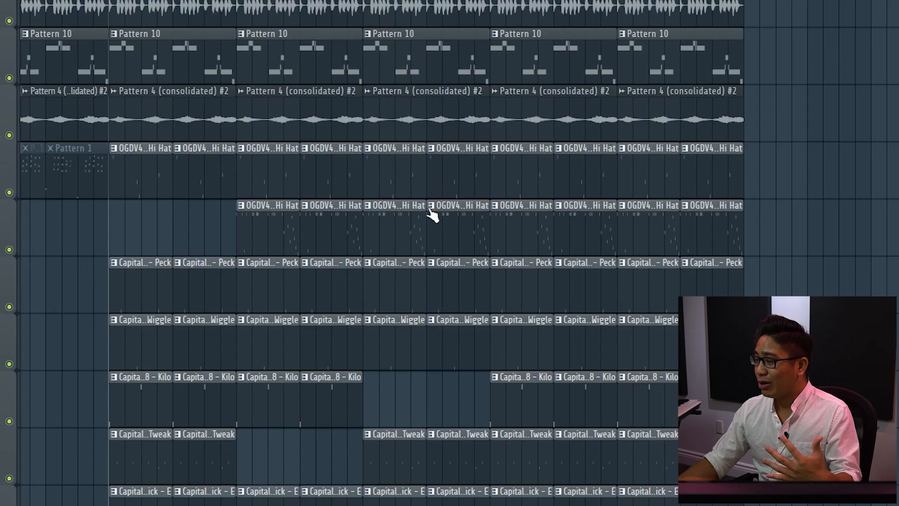
Try out drum dropouts by deleting pairs of neighbouring clips, starting with two OGDV4 Father Hi Hat clips above the 808 gap
{"action": "right_click", "coordinate": [403, 188]}
{"action": "right_click", "coordinate": [442, 189]}
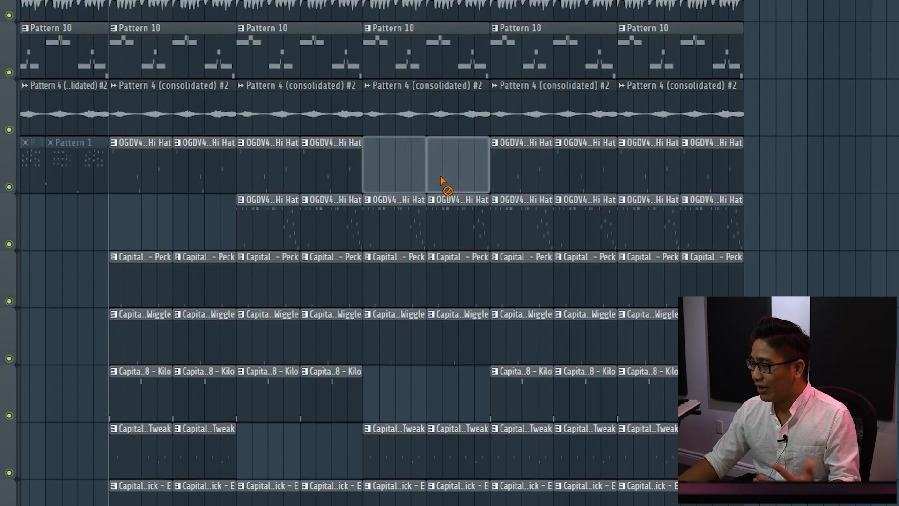
{"action": "right_click", "coordinate": [532, 243]}
{"action": "right_click", "coordinate": [562, 244]}
{"action": "right_click", "coordinate": [603, 67]}
{"action": "right_click", "coordinate": [651, 66]}
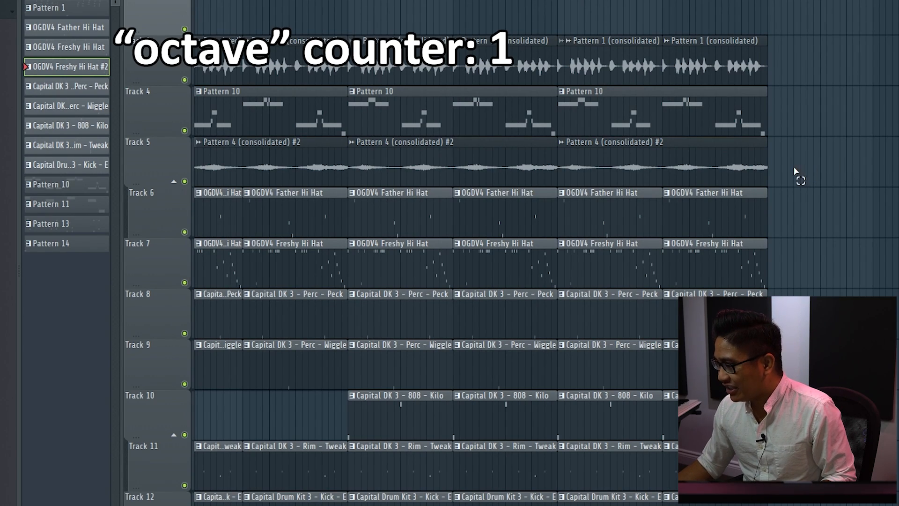
Duplicate the last melody section's clips on Tracks 3 to 5 past the end of the drums and clear the selection
{"action": "left_click_drag", "start_coordinate": [795, 171], "coordinate": [569, 12]}
{"action": "key", "text": "ctrl+b"}
{"action": "scroll", "coordinate": [738, 213], "scroll_direction": "up", "scroll_amount": 2}
{"action": "key", "text": "ctrl+d"}
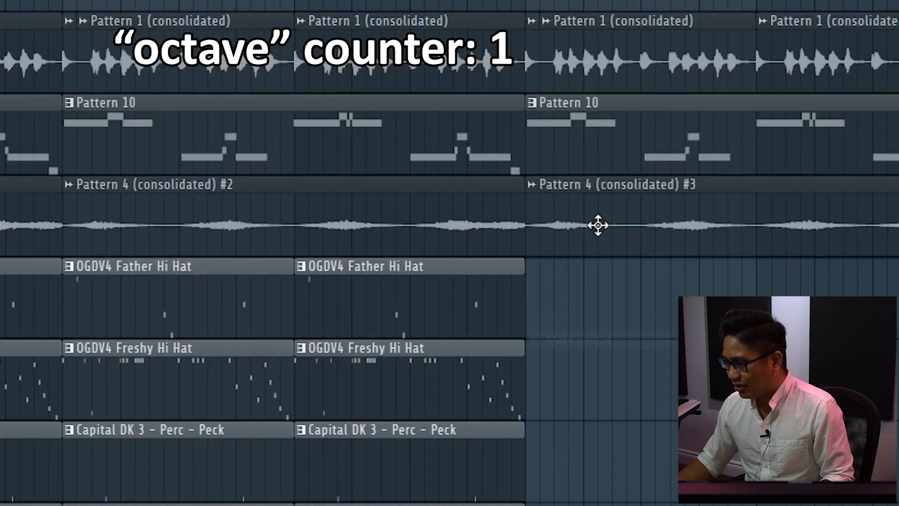
Open the Pattern 10 melody in the piano roll and select all of its notes
{"action": "double_click", "coordinate": [429, 258]}
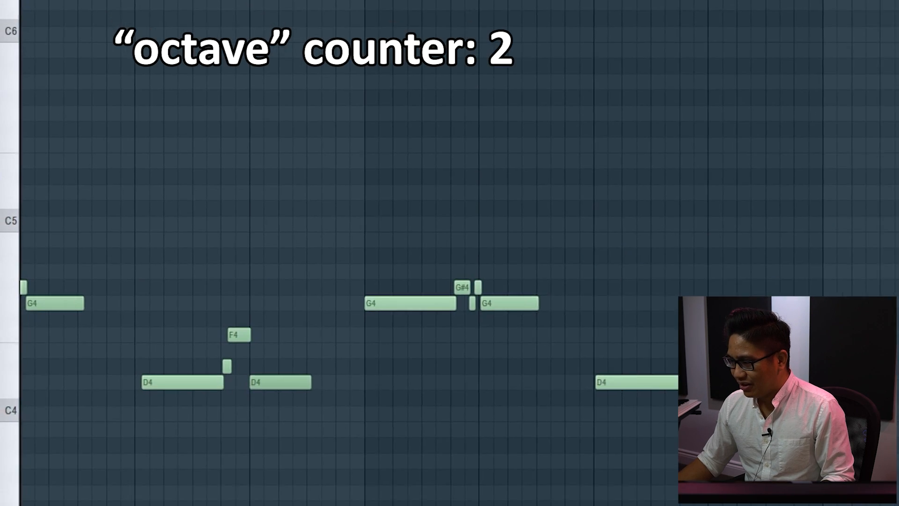
{"action": "key", "text": "ctrl+a"}
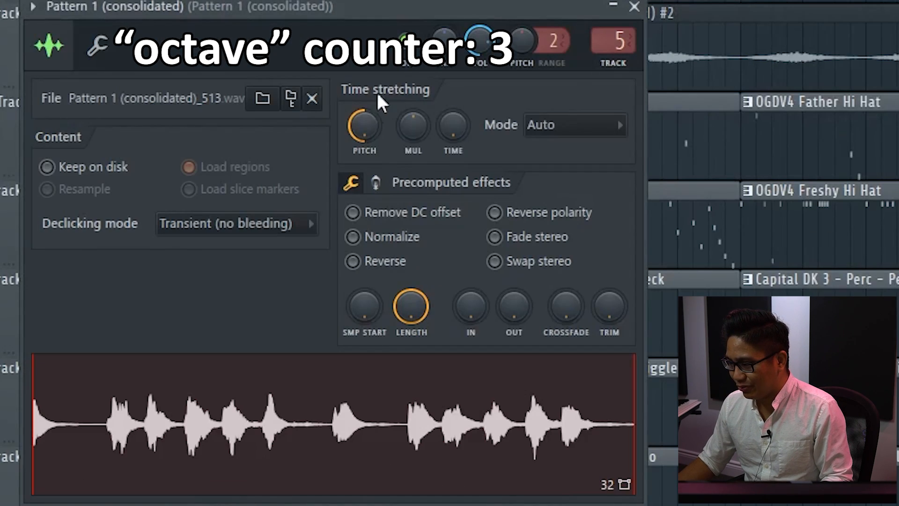
Change the time-stretching pitch of the Pattern 1 (consolidated) audio clip in its channel settings
{"action": "right_click", "coordinate": [363, 124]}
{"action": "left_click", "coordinate": [392, 131]}
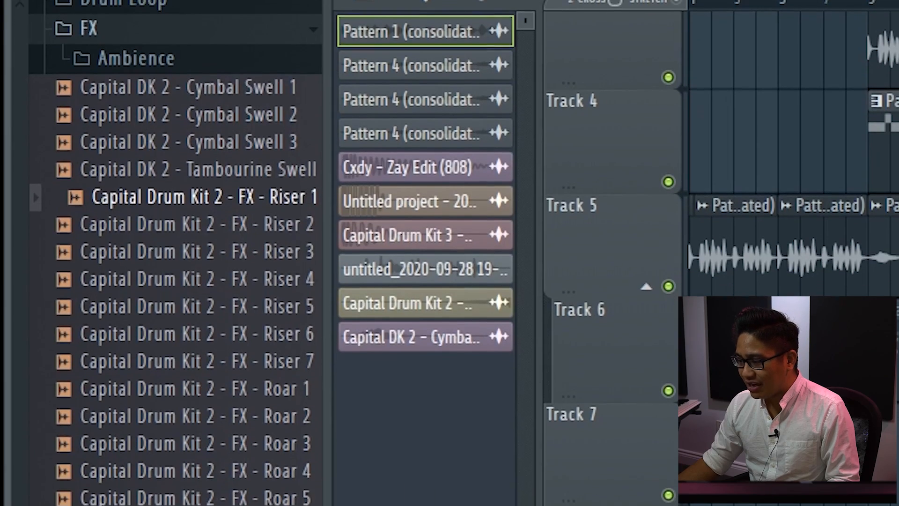
Add the Capital DK 2 - Cymbal Swell 2 sample to the playlist ahead of the drum clips
{"action": "left_click_drag", "start_coordinate": [281, 131], "coordinate": [258, 137]}
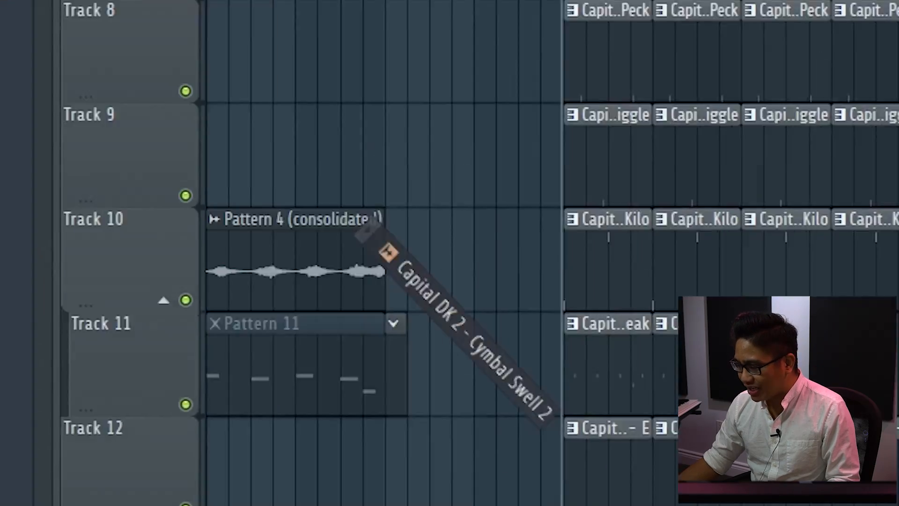
{"action": "left_click_drag", "start_coordinate": [373, 225], "coordinate": [367, 378]}
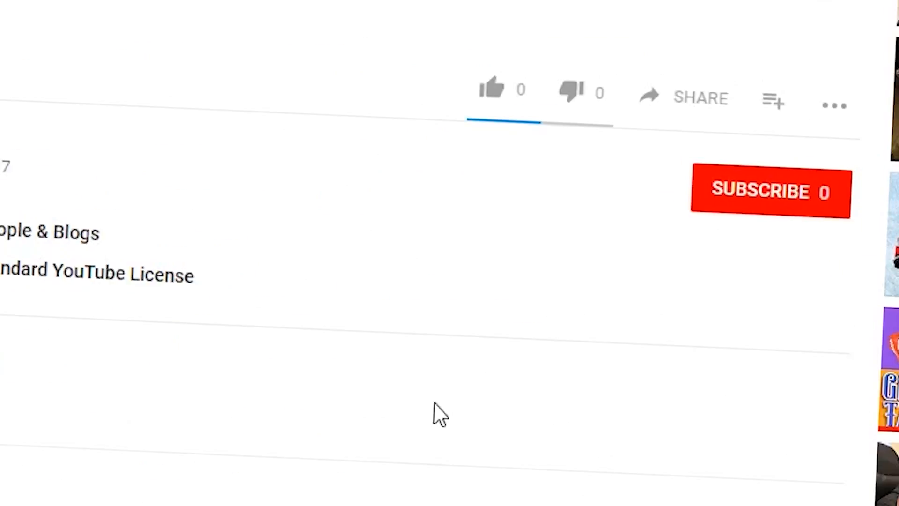
{"action": "left_click", "coordinate": [491, 91]}
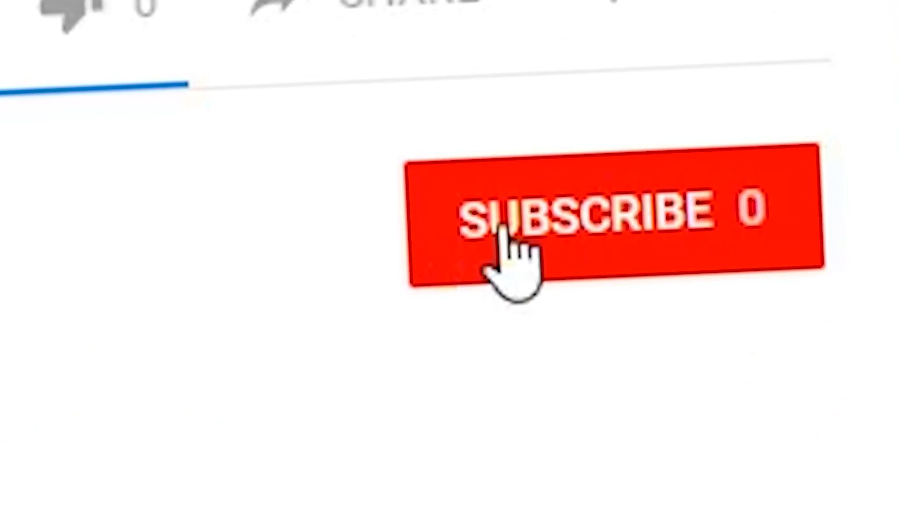